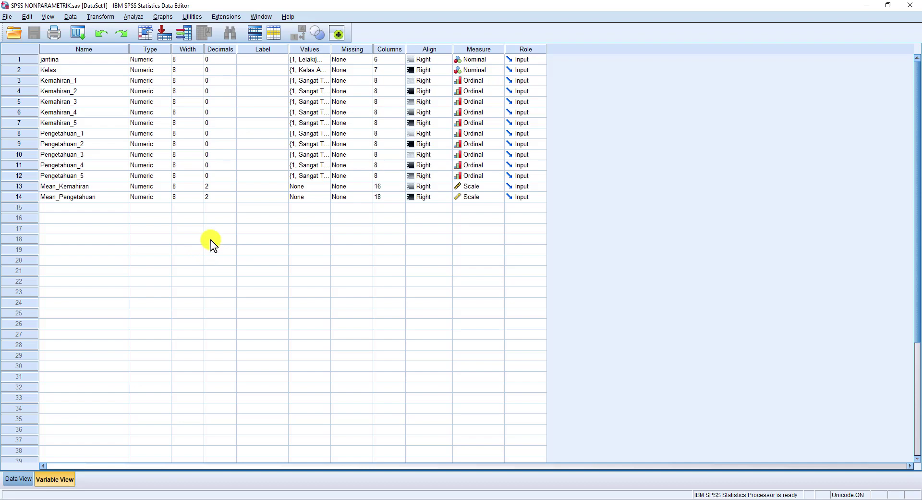
Review the value labels defined for the Kelas variable, leaving them as they are
click(62, 73)
click(320, 70)
click(325, 70)
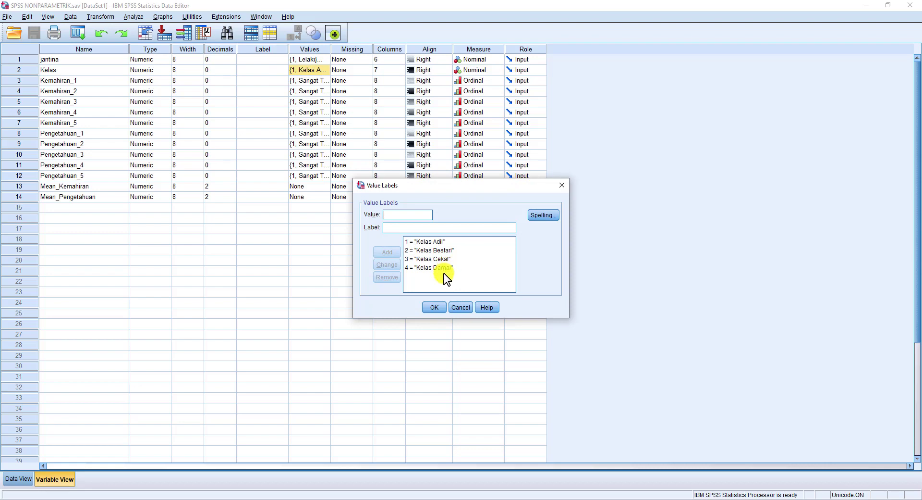
click(567, 189)
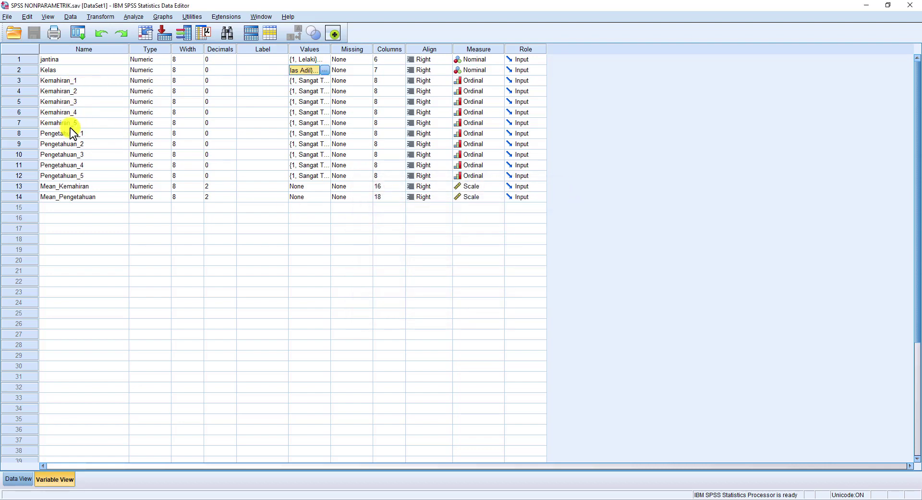
Look over the Mean_Kemahiran and Mean_Pengetahuan variable definitions and view the data records
click(82, 189)
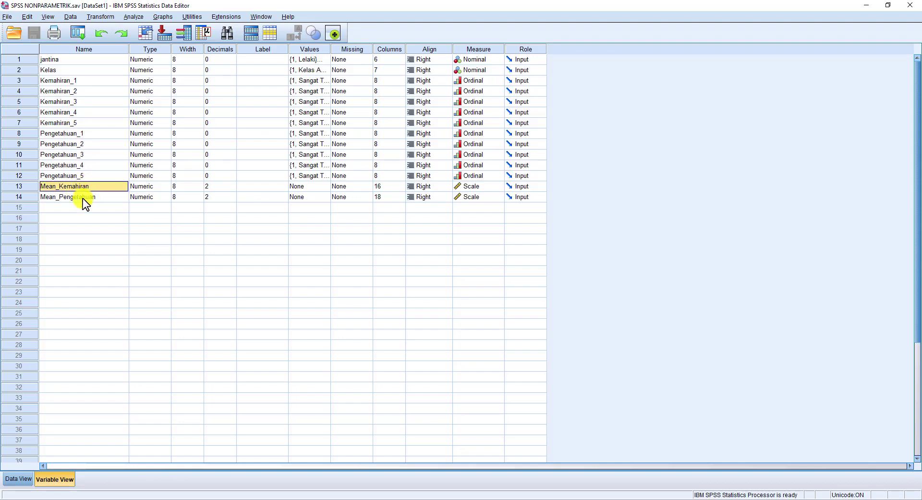
click(82, 199)
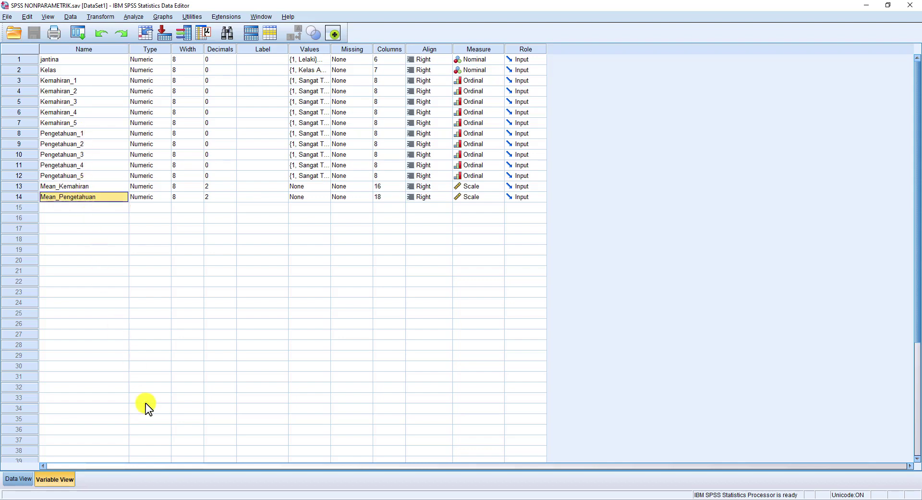
click(21, 478)
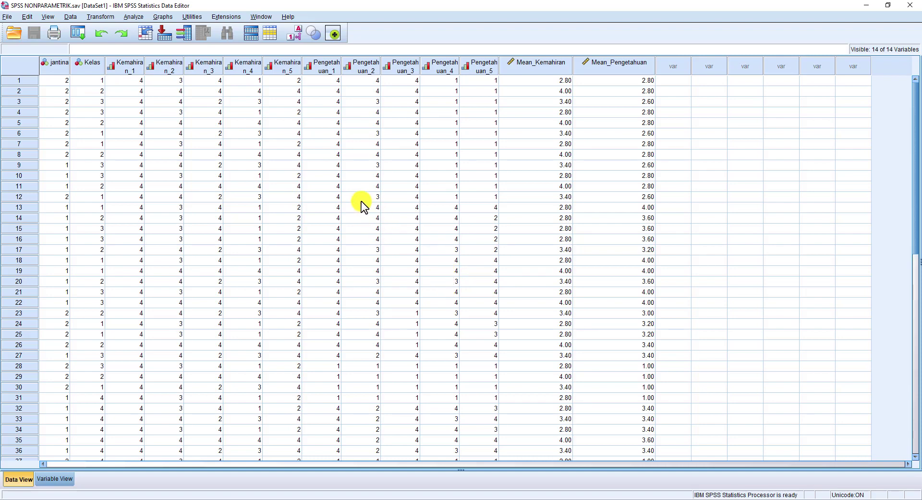
Start a legacy K Independent Samples nonparametric test with Mean_Pengetahuan as the test variable
click(139, 18)
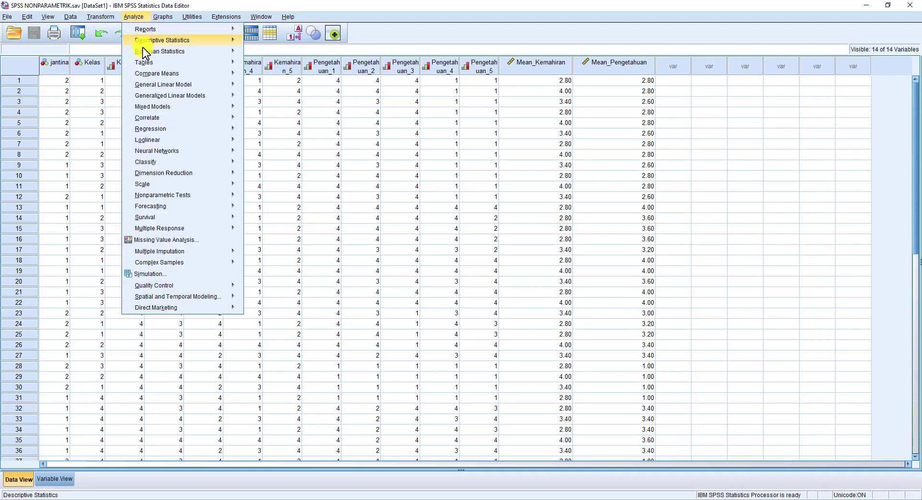
mouse_move(178, 201)
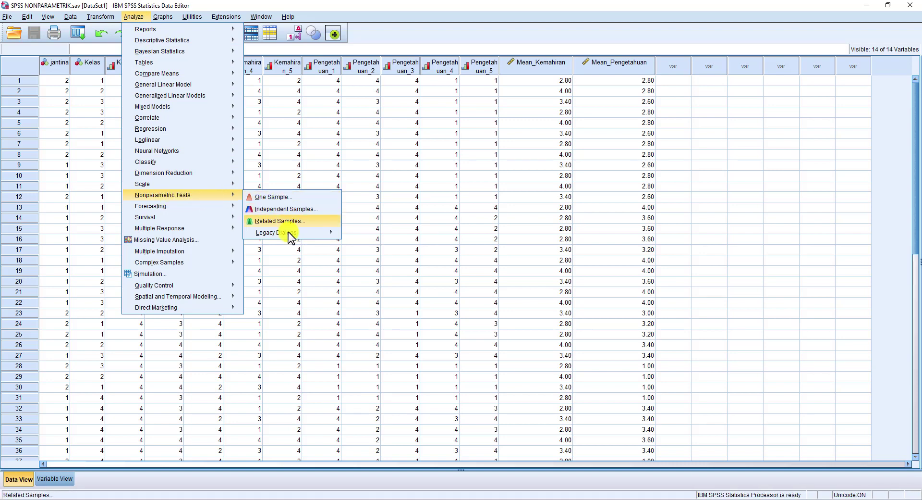
mouse_move(289, 235)
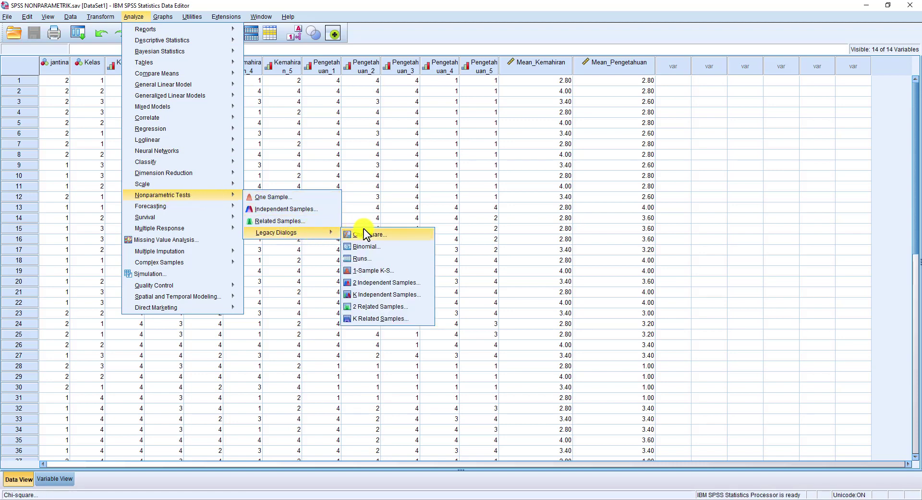
click(383, 297)
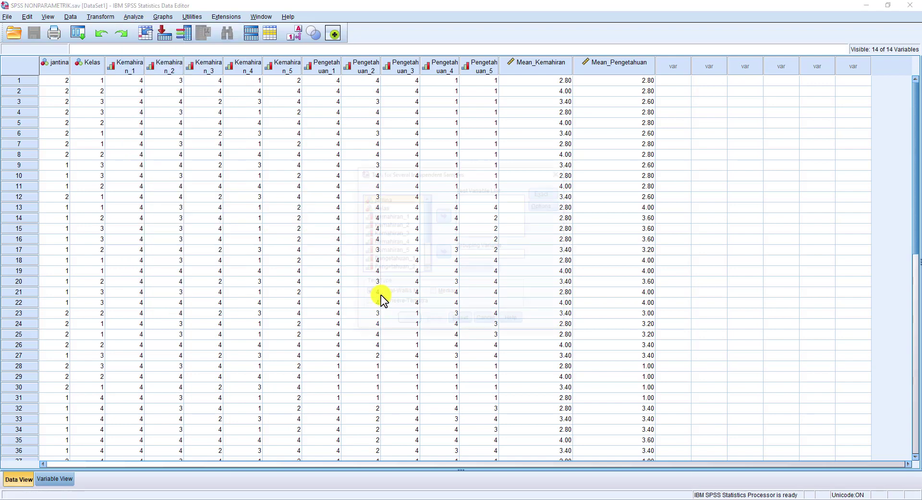
drag(434, 172, 338, 127)
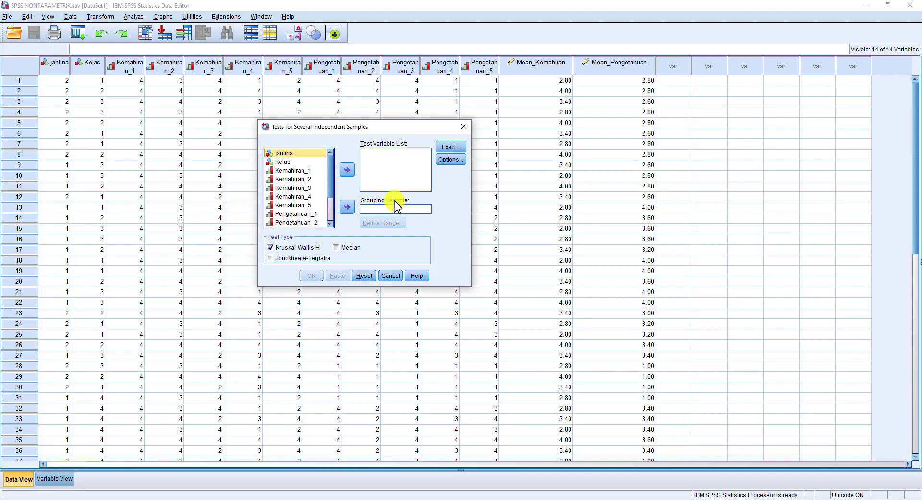
click(330, 216)
click(315, 223)
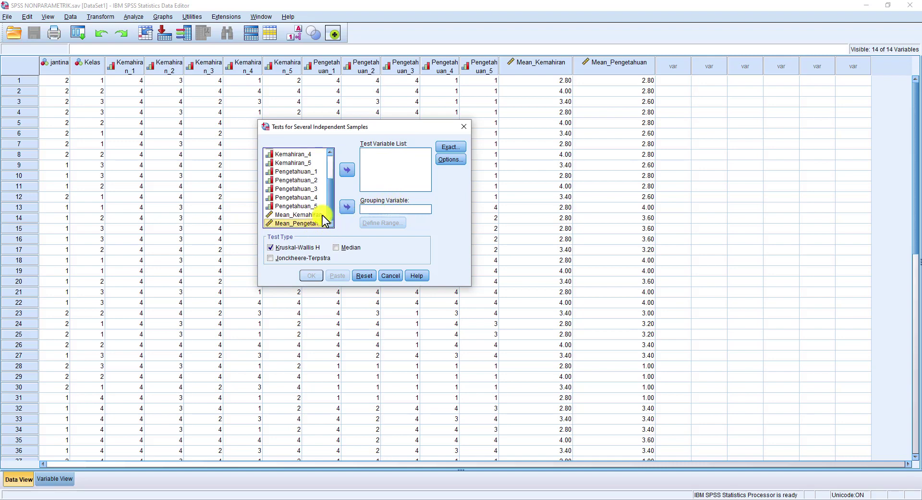
click(347, 169)
Set Kelas as the grouping variable with a range from minimum 1 to maximum 4
drag(330, 197, 337, 169)
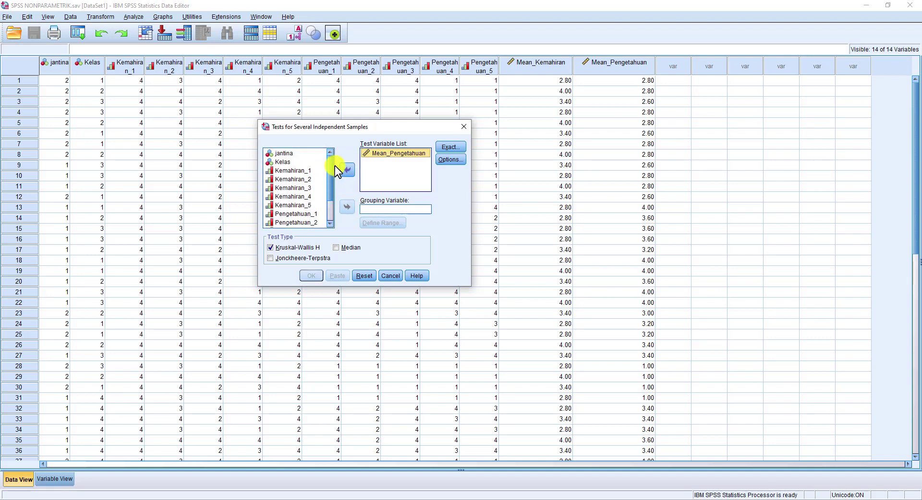
click(290, 161)
click(347, 206)
click(383, 223)
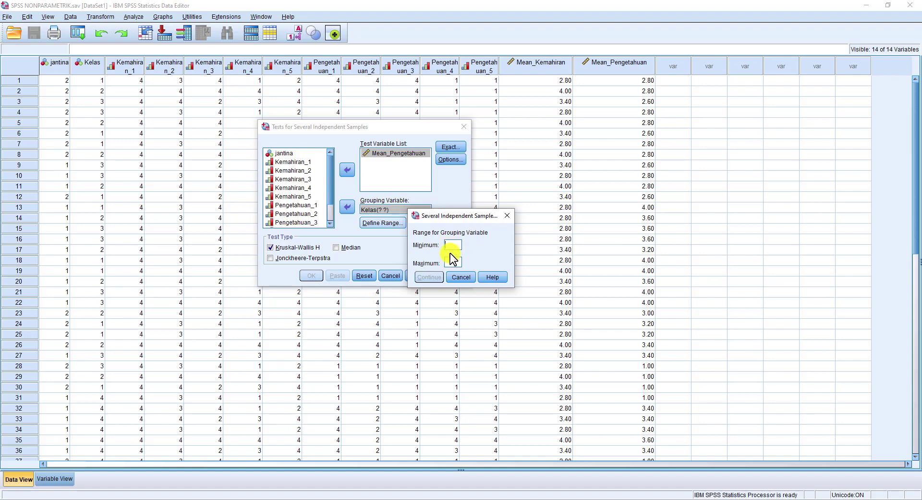
click(452, 244)
text(1)
click(453, 262)
text(4)
click(429, 278)
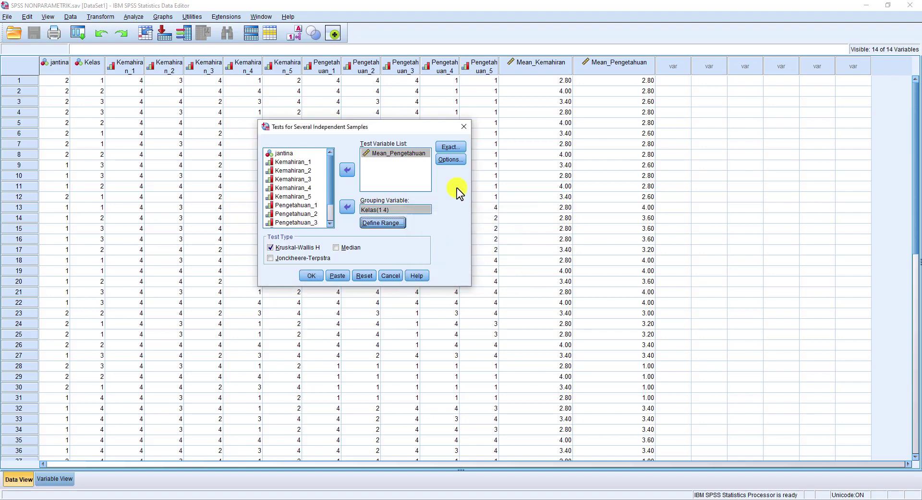
Include descriptive statistics in the test options and run the Kruskal-Wallis H test on Mean_Pengetahuan
click(451, 160)
drag(440, 203, 507, 127)
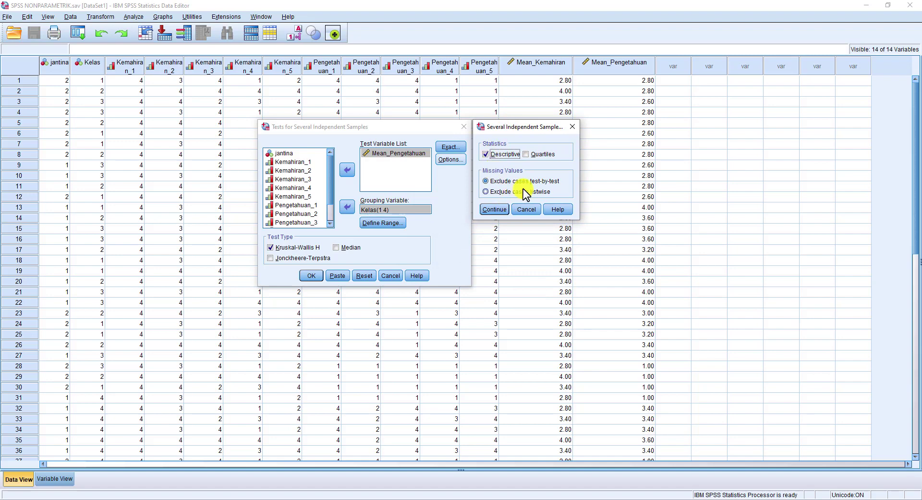
click(500, 209)
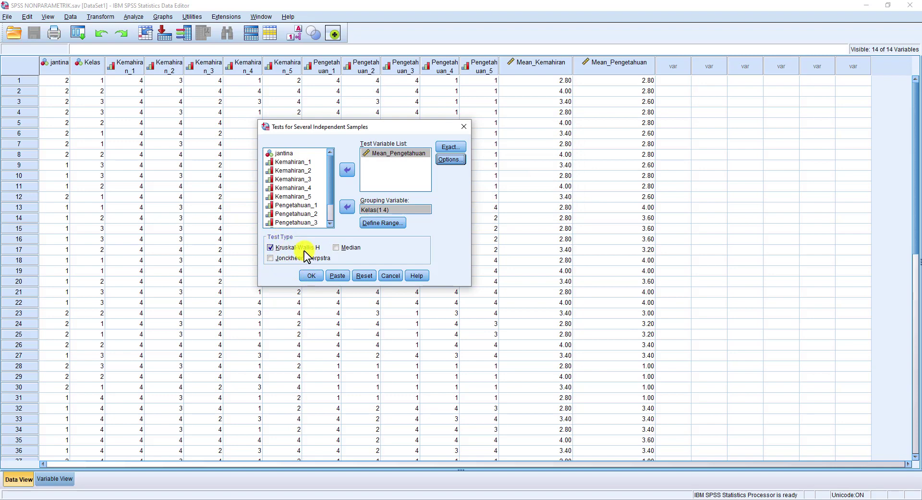
click(313, 276)
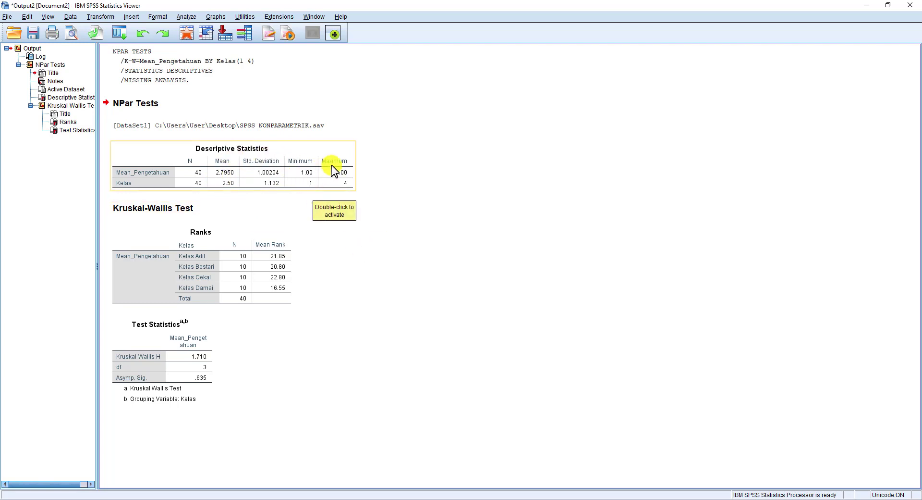
mouse_move(183, 225)
mouse_down()
mouse_move(277, 302)
mouse_move(290, 224)
mouse_up()
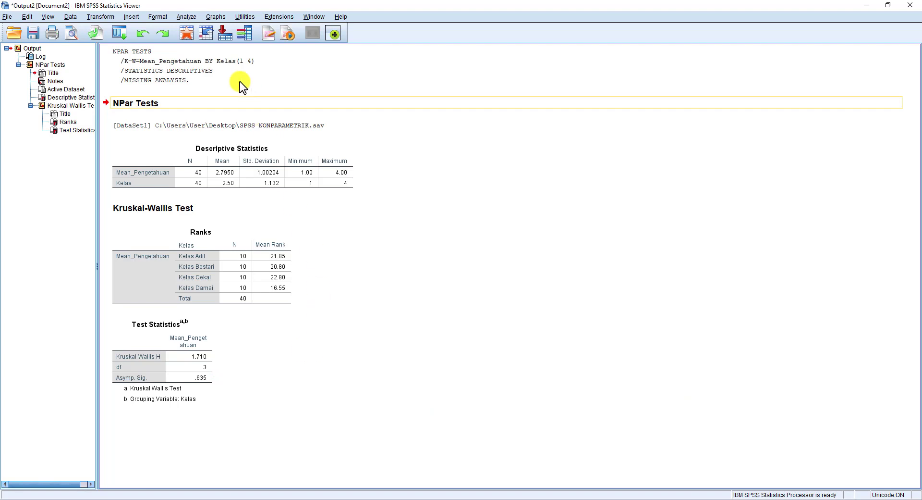
Run the legacy K Independent Samples Kruskal-Wallis test again with Mean_Kemahiran replacing Mean_Pengetahuan as the test variable
click(187, 16)
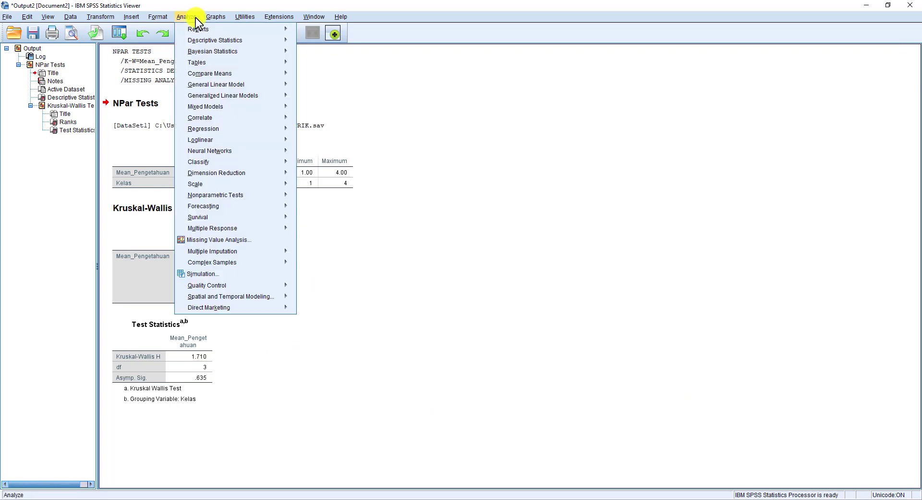
mouse_move(209, 195)
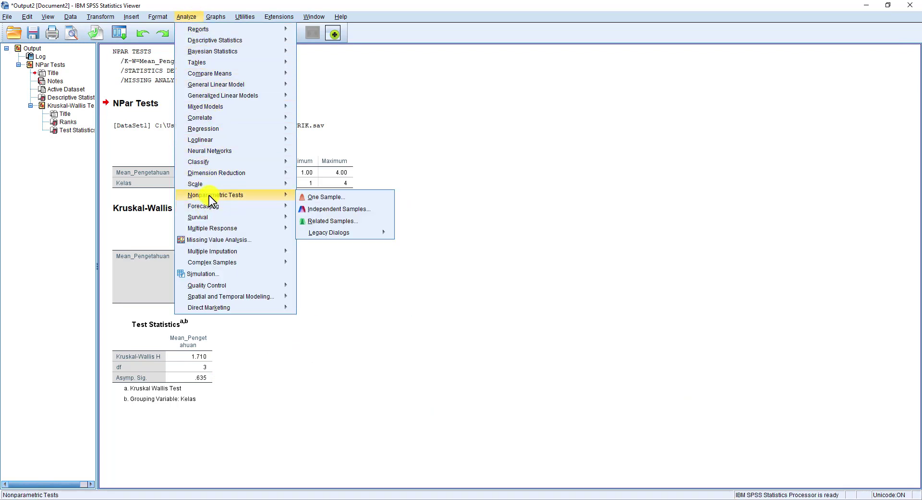
mouse_move(315, 229)
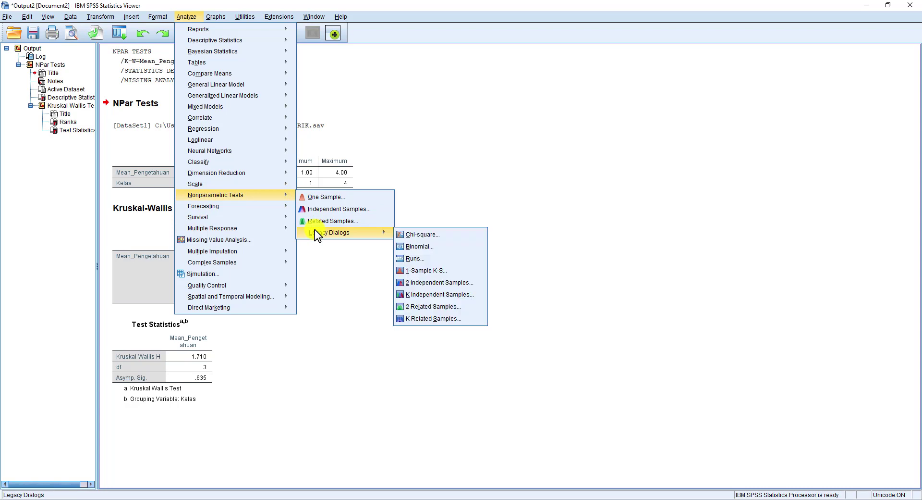
click(423, 294)
click(399, 153)
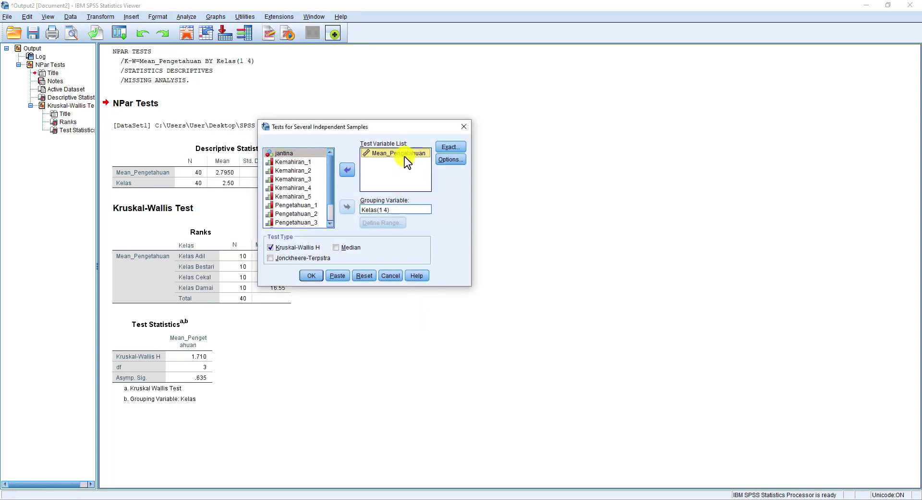
click(346, 169)
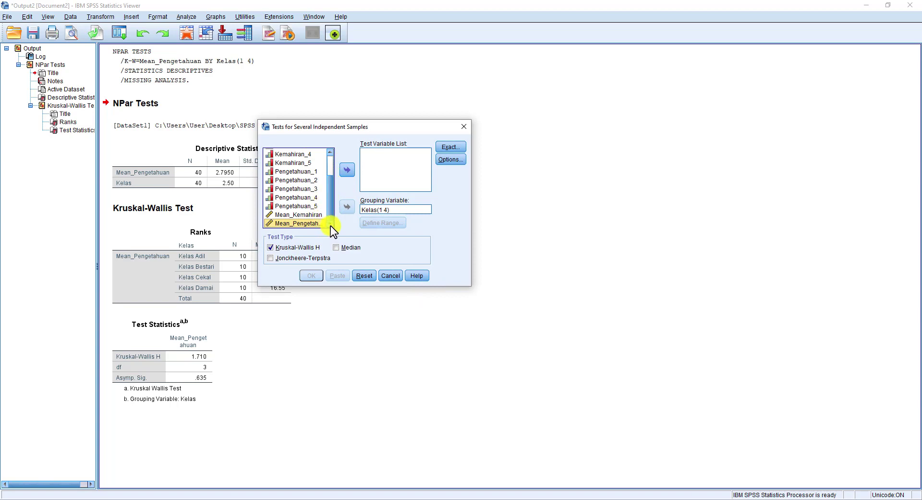
click(314, 214)
click(345, 172)
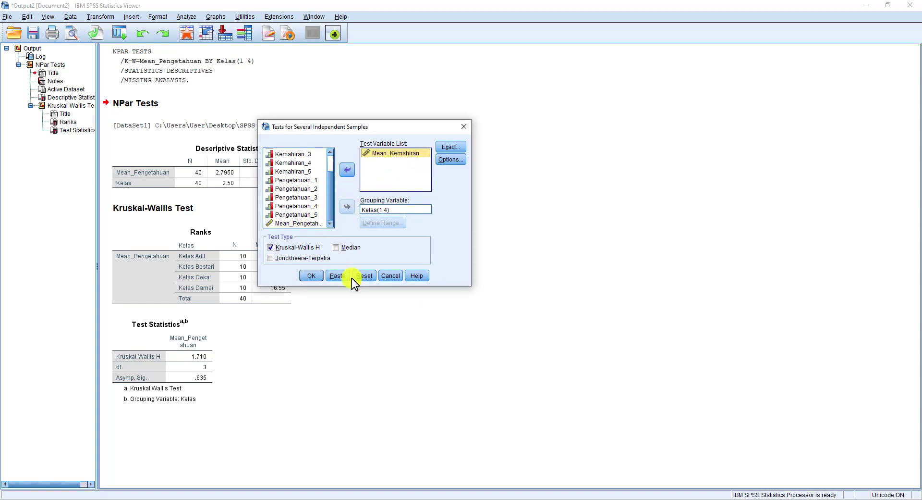
click(315, 277)
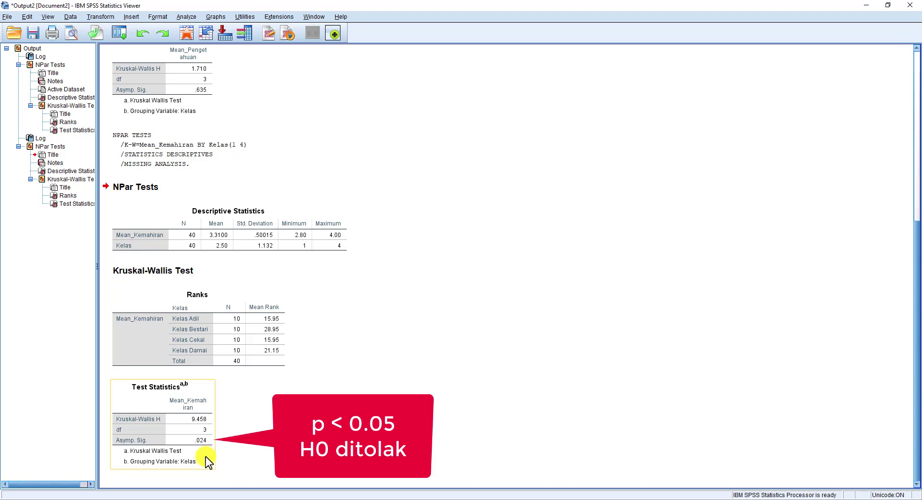
Set up a non-legacy Independent Samples nonparametric test with Mean_Kemahiran as the test field and Kelas as the groups
click(187, 17)
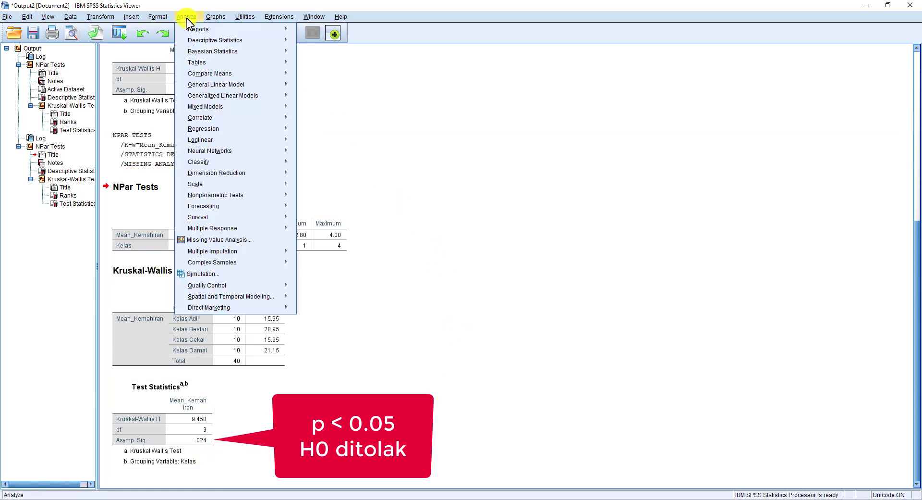
mouse_move(207, 195)
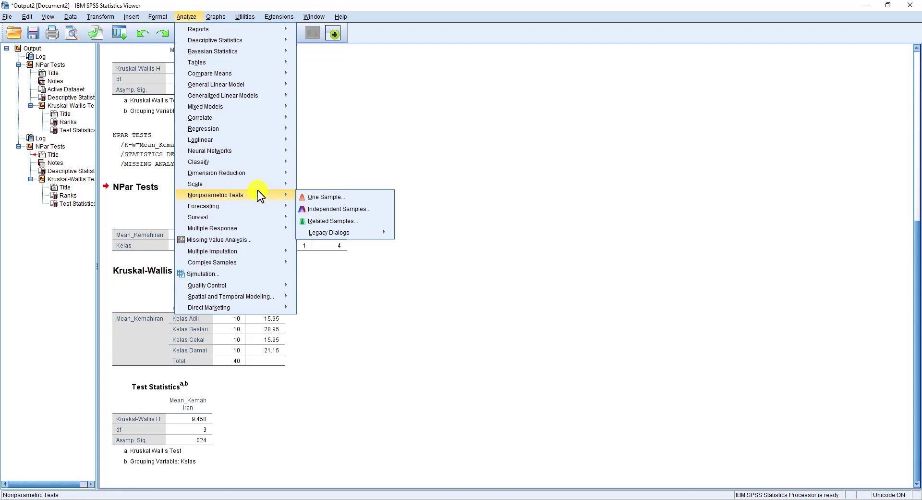
click(325, 209)
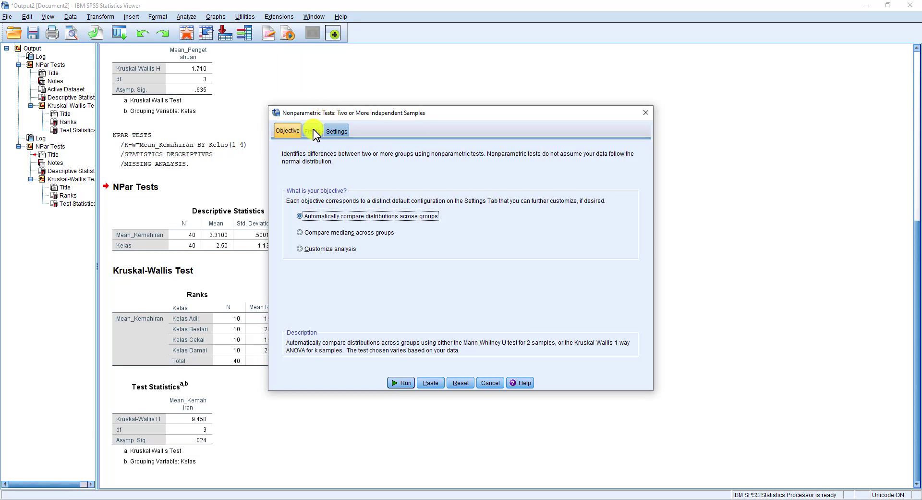
click(312, 130)
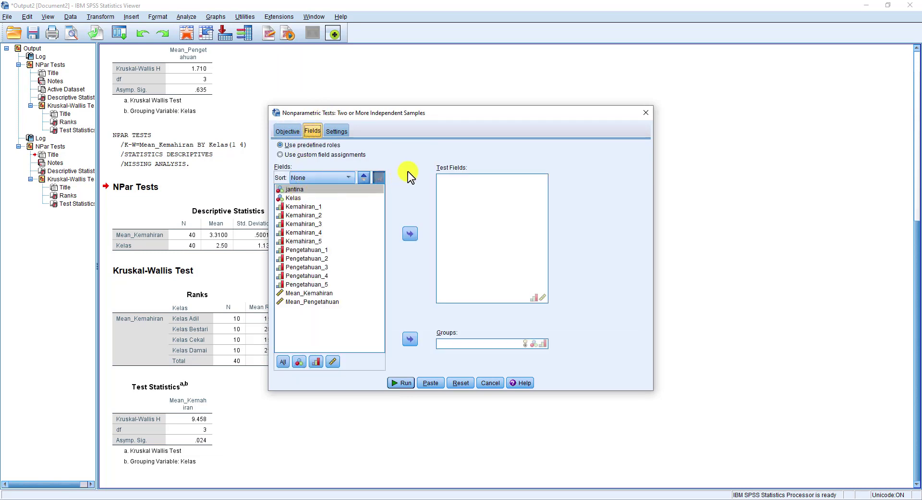
click(327, 292)
click(411, 233)
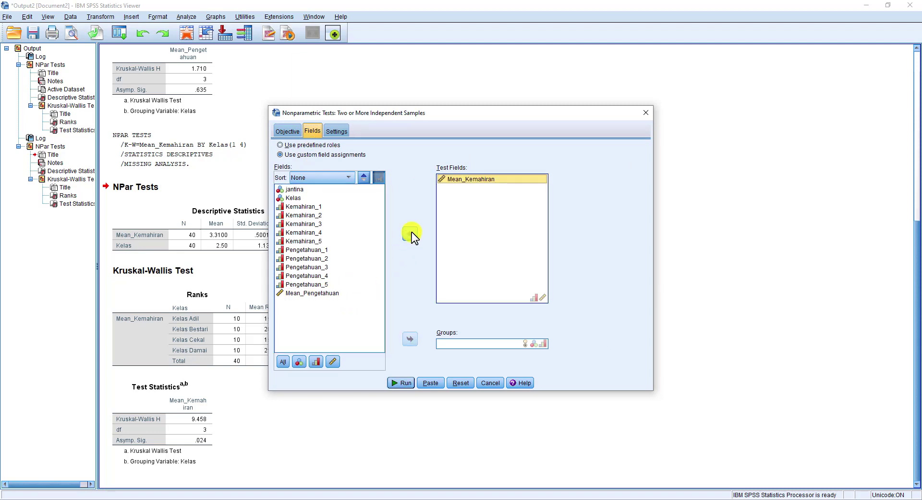
click(302, 198)
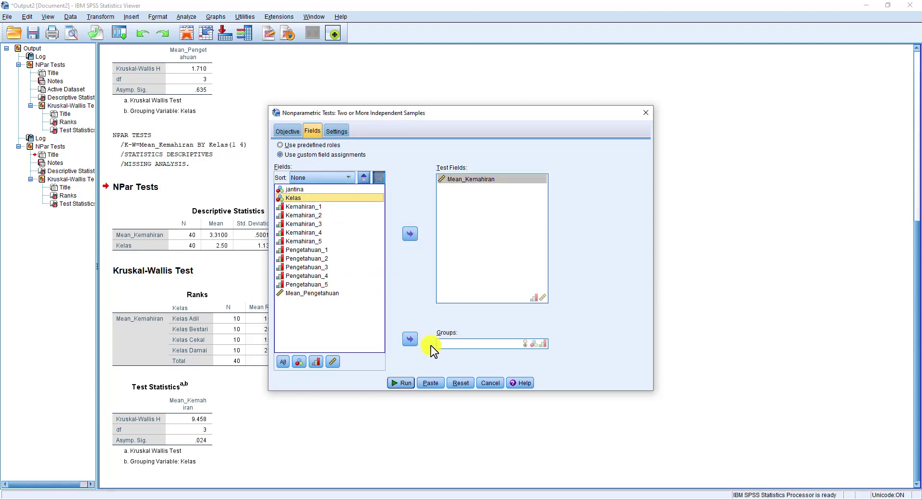
click(411, 339)
Check the test selection, test options and user-missing value settings, keep their defaults, and run the independent-samples test
click(336, 131)
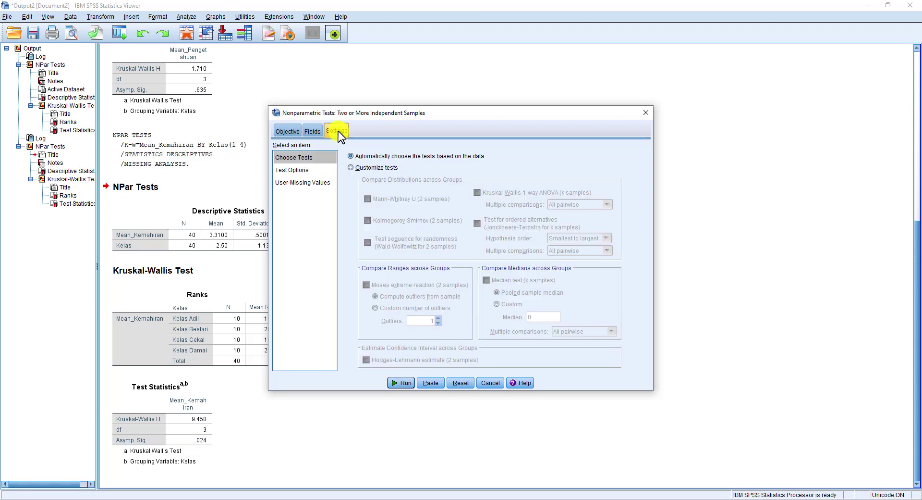
click(304, 169)
click(309, 182)
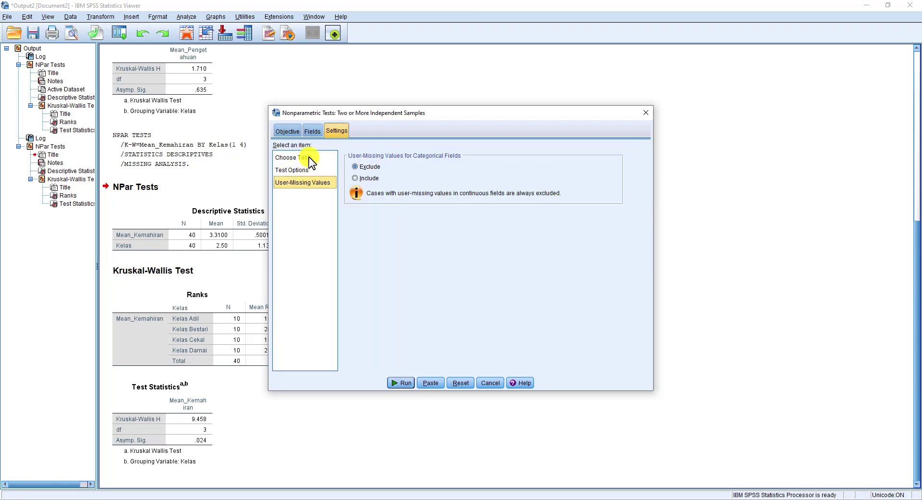
click(309, 157)
click(313, 131)
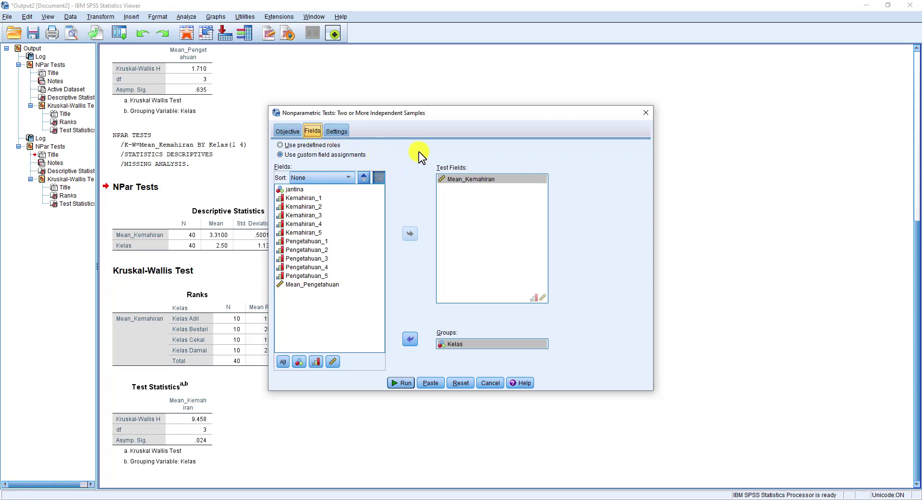
click(407, 383)
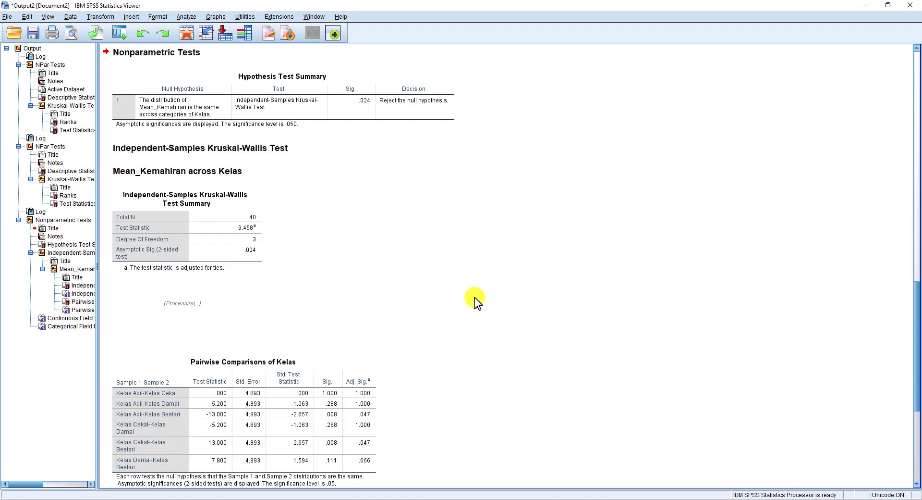
Review the hypothesis test summary, the Kruskal-Wallis test summary and the boxplot of Mean_Kemahiran across Kelas
scroll(477, 298, up, 3)
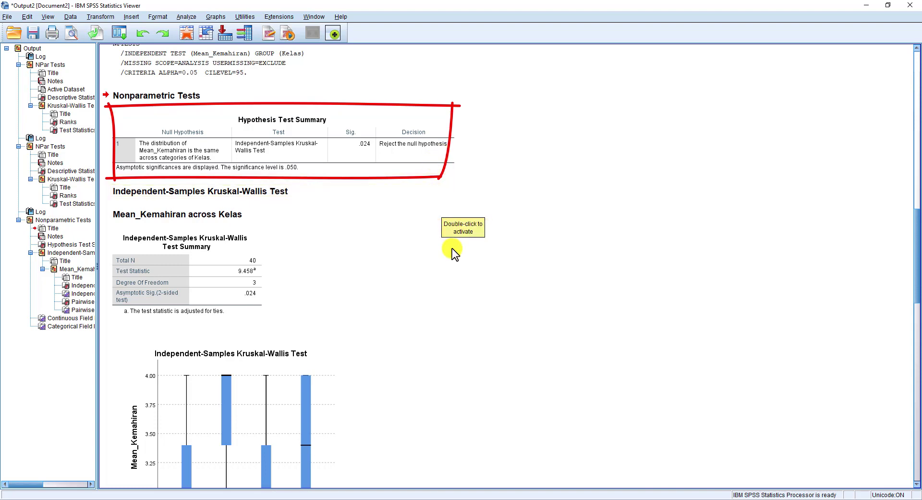
scroll(423, 255, down, 3)
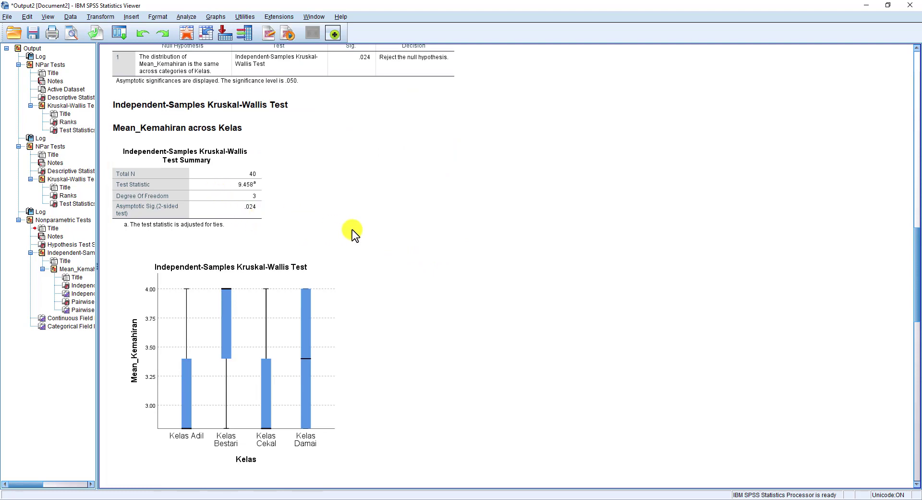
scroll(371, 231, down, 2)
scroll(373, 232, down, 1)
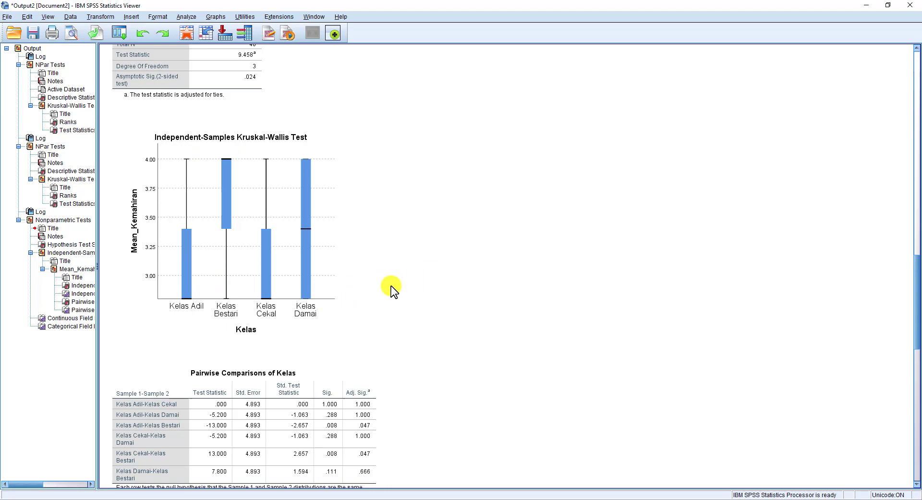
Examine the significance values for each pair of classes in the Pairwise Comparisons of Kelas table
scroll(412, 282, down, 5)
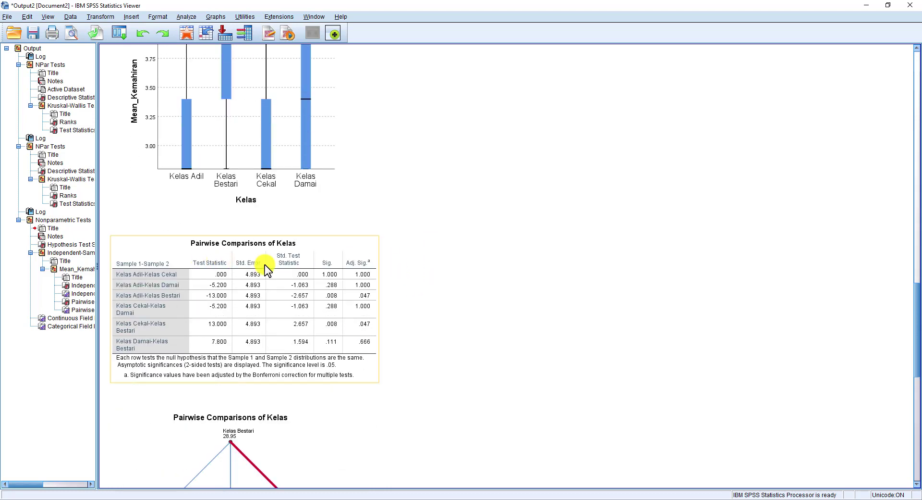
scroll(400, 269, down, 2)
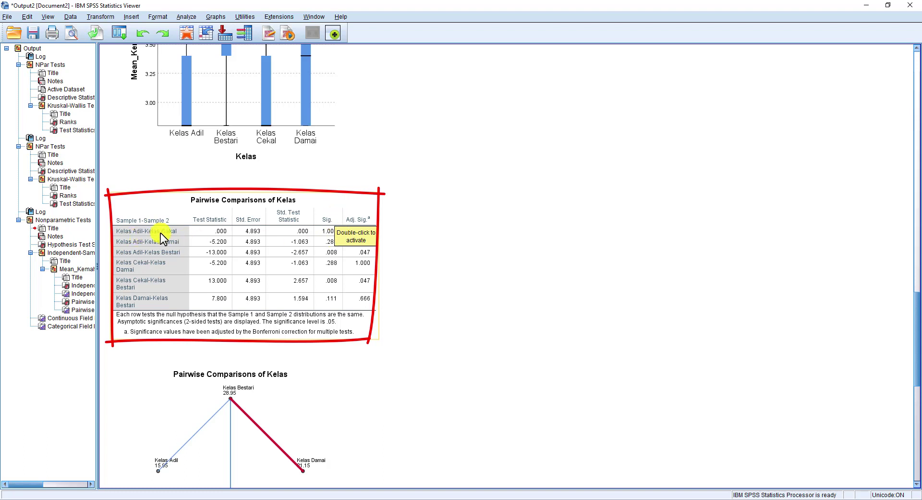
click(321, 232)
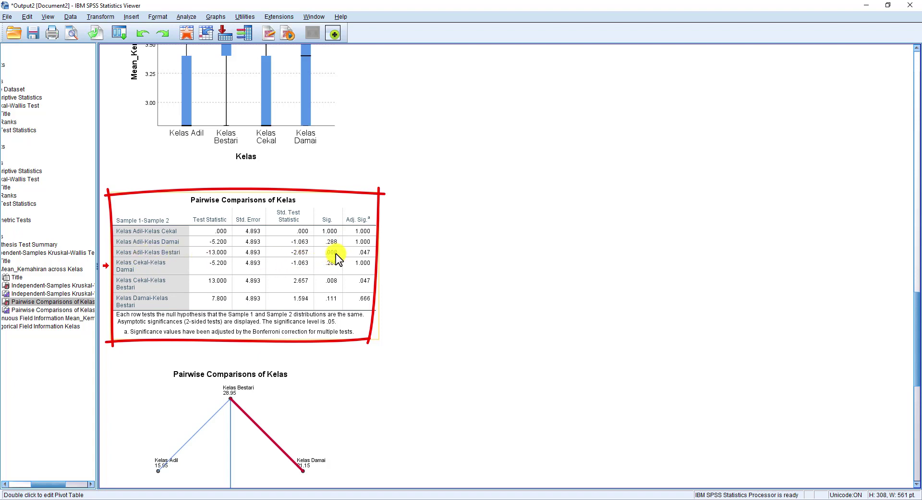
click(411, 267)
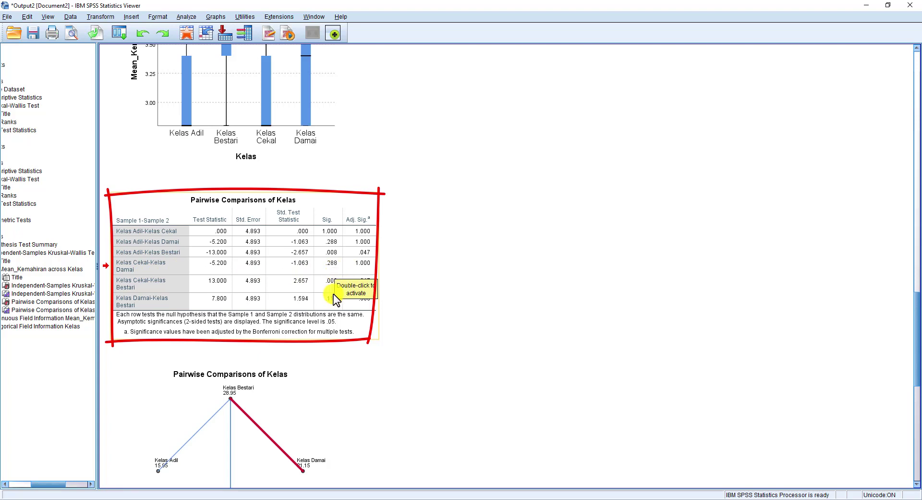
click(159, 289)
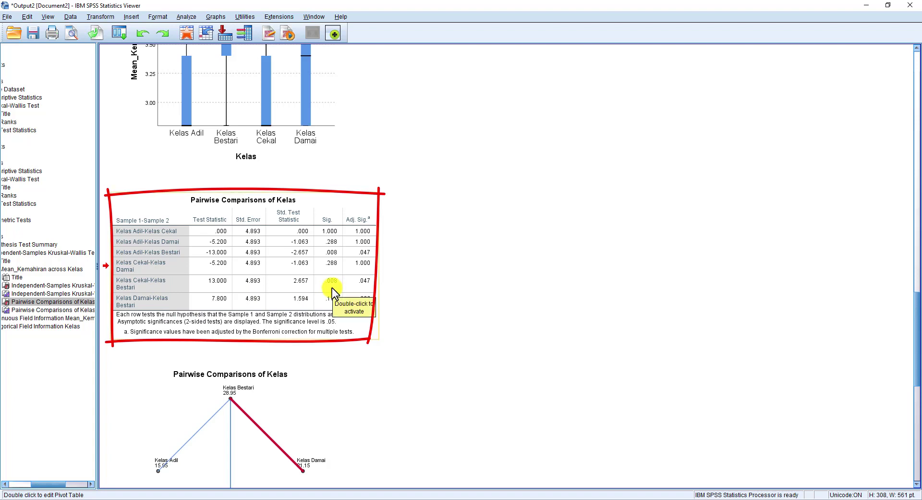
click(393, 275)
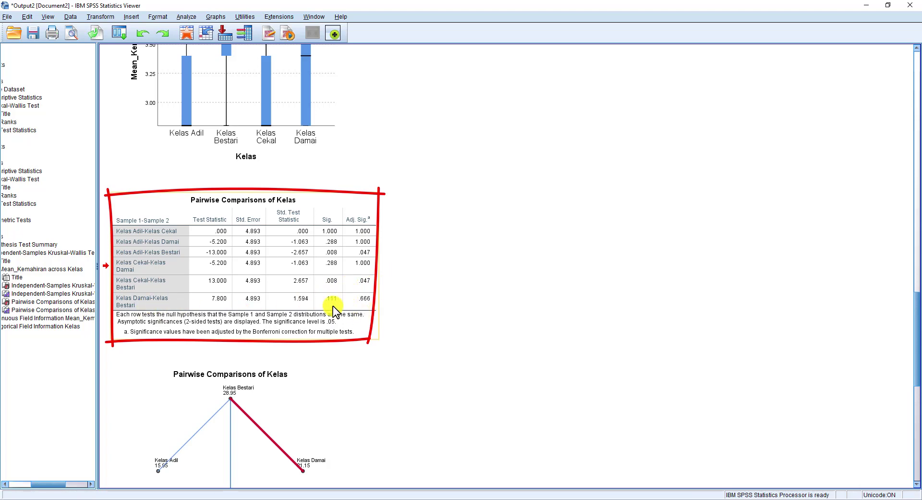
Examine the pairwise comparisons node chart with the average rank of each Kelas, alongside the pairwise table
scroll(407, 292, down, 1)
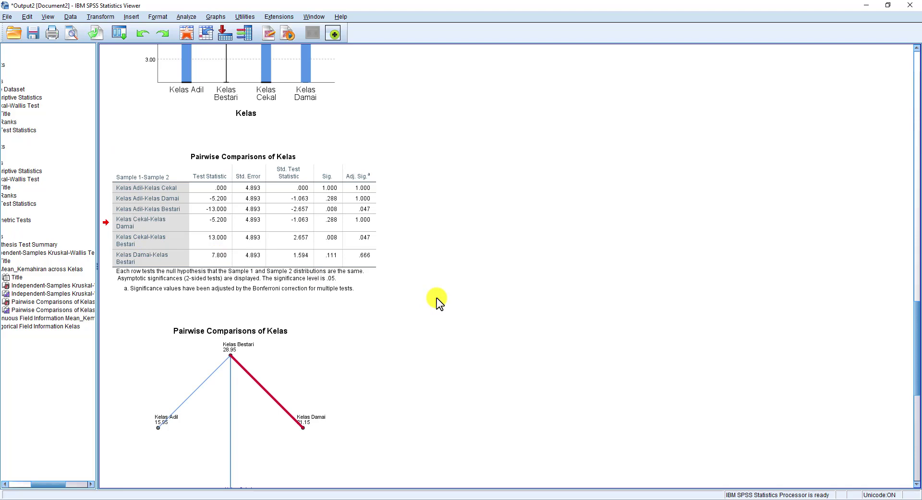
scroll(436, 298, down, 2)
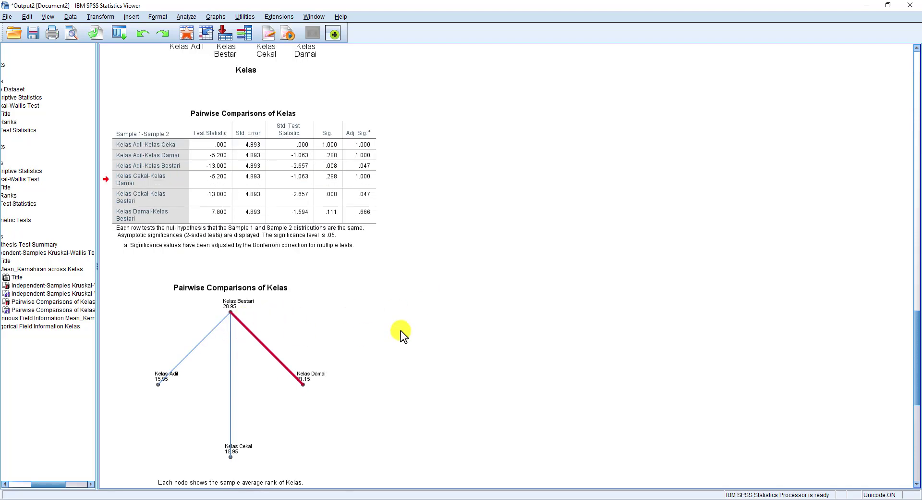
scroll(402, 332, down, 2)
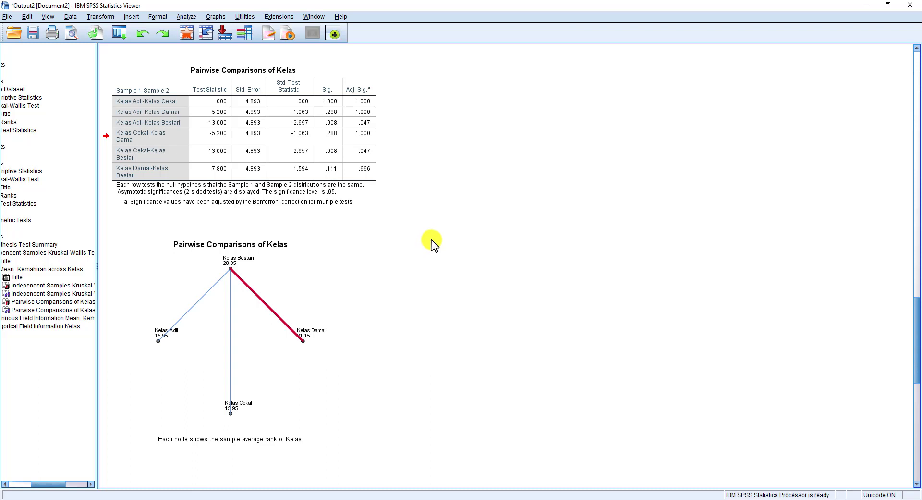
click(231, 70)
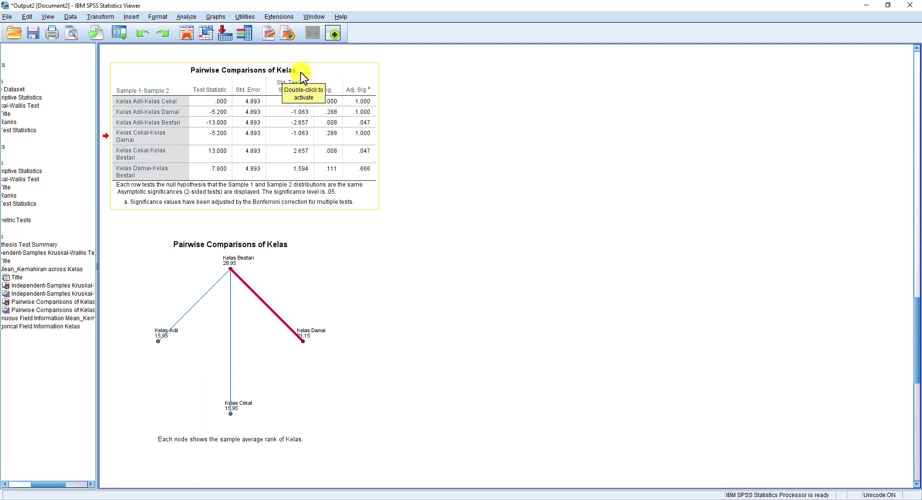
click(404, 290)
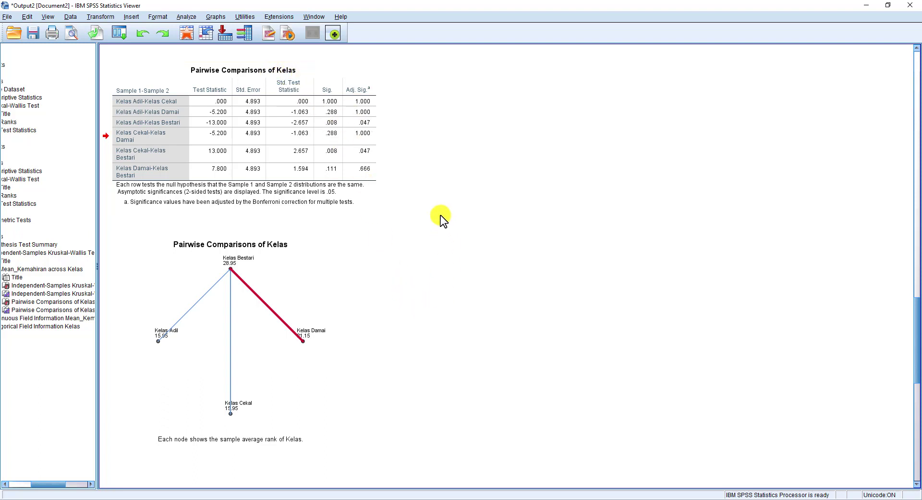